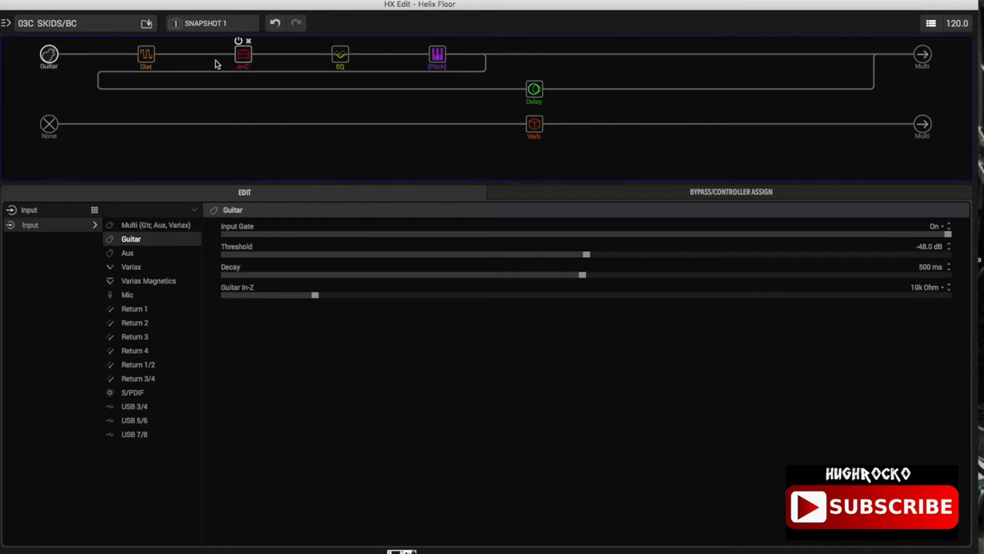
Show the Screamer distortion's parameters: Drive 30%, Tone 78%, Output 86%
{"action": "left_click", "coordinate": [146, 58]}
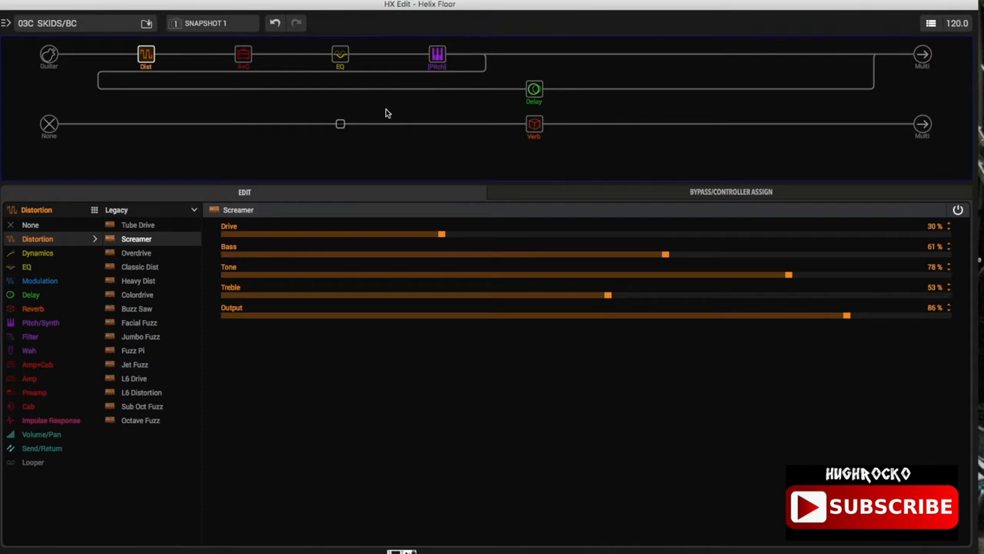
Show the Solo Lead OD amp with 4x12 SoloLead EM cab: Drive 4.9, Ch Vol 7.0
{"action": "left_click", "coordinate": [243, 57]}
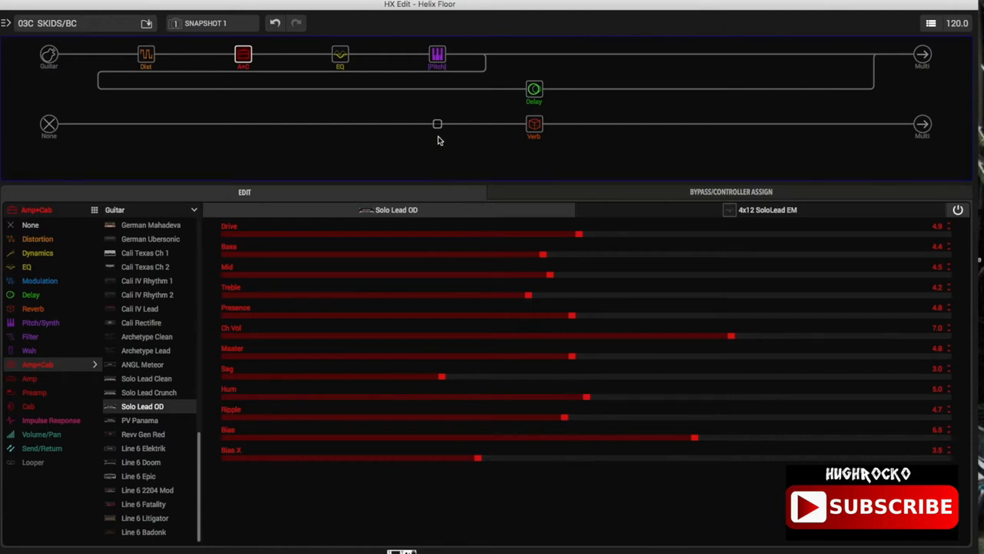
Show the Simple EQ parameters: Mid Freq 600 Hz, Mid and High Gain +0.5 dB
{"action": "left_click", "coordinate": [343, 61]}
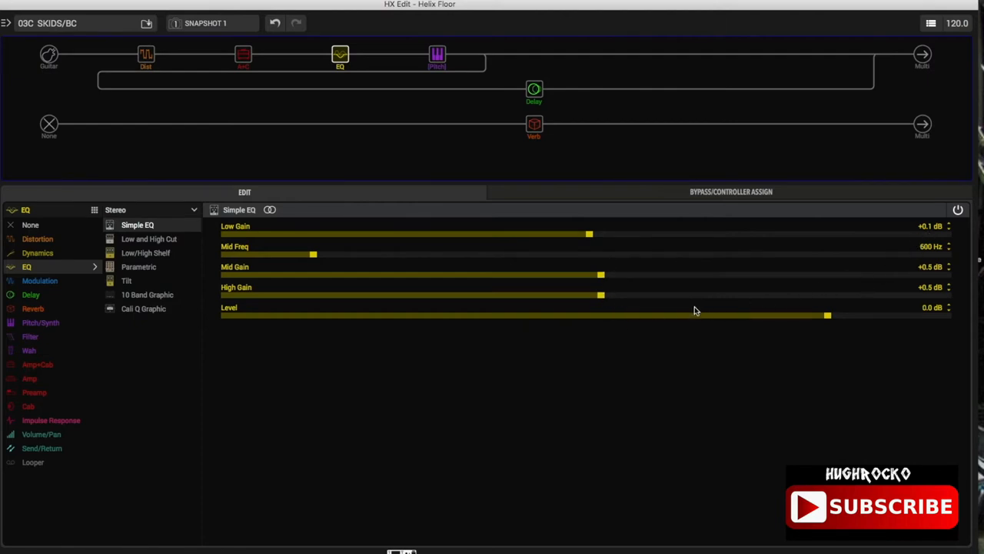
Show the Dual Pitch settings (+7, +16, Mix 13%), then the Simple Delay block
{"action": "mouse_move", "coordinate": [436, 55]}
{"action": "left_click", "coordinate": [439, 63]}
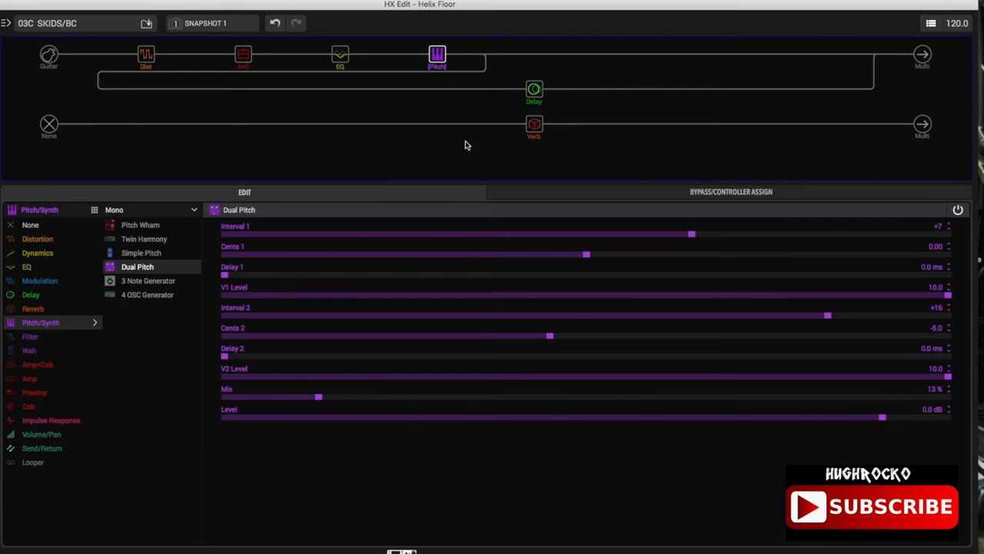
{"action": "left_click", "coordinate": [536, 90]}
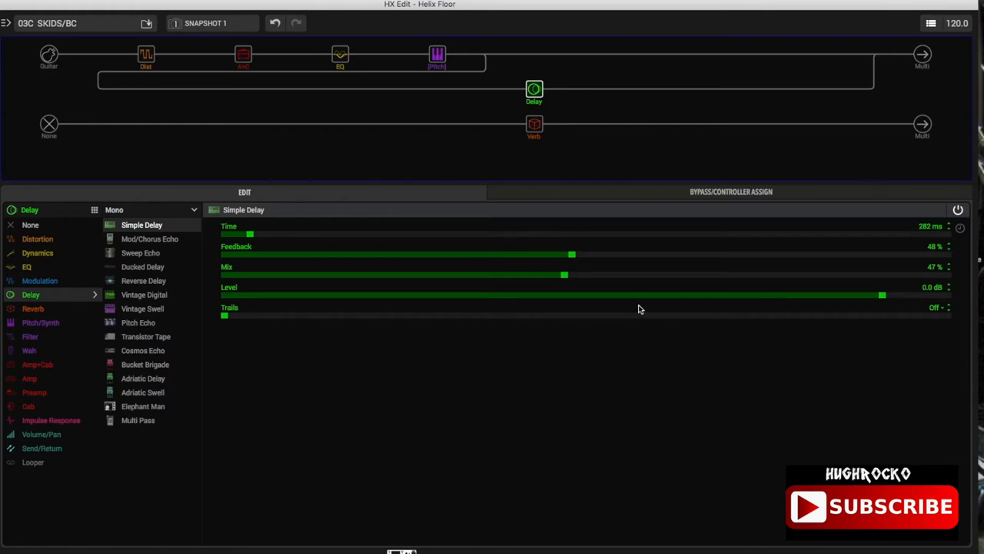
Show the Plate reverb (Decay 2.5, Mix 30%, Level -19.4 dB), then return to the guitar input
{"action": "left_click", "coordinate": [535, 125]}
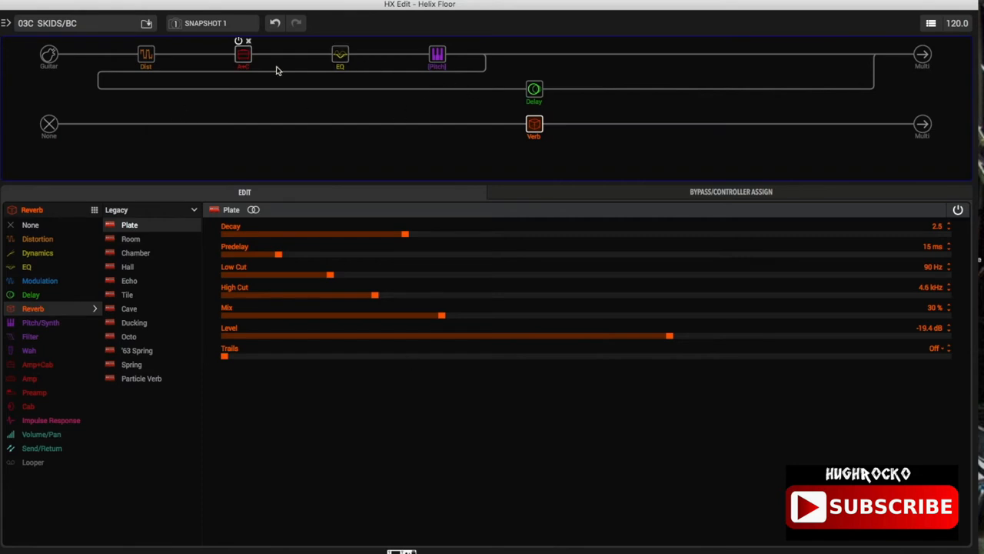
{"action": "left_click", "coordinate": [49, 55]}
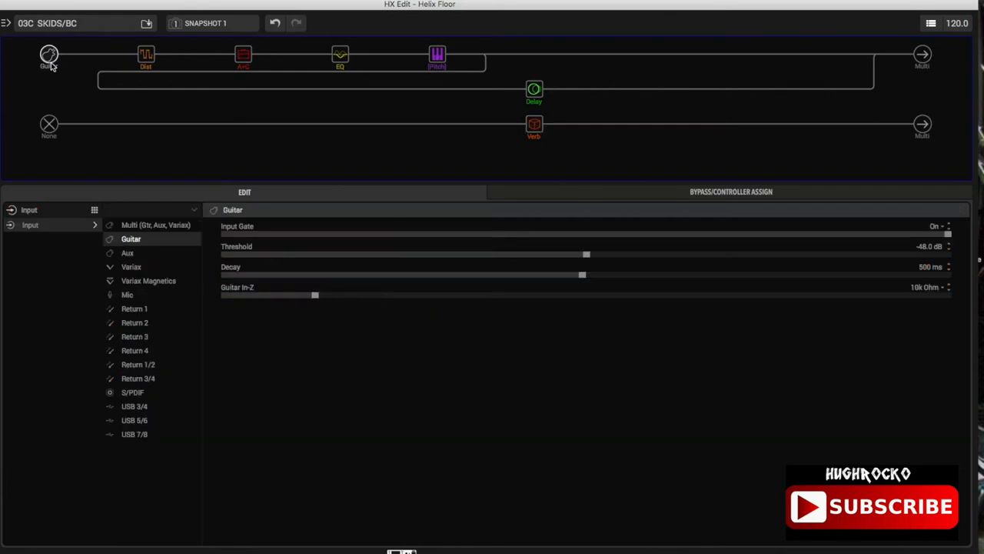